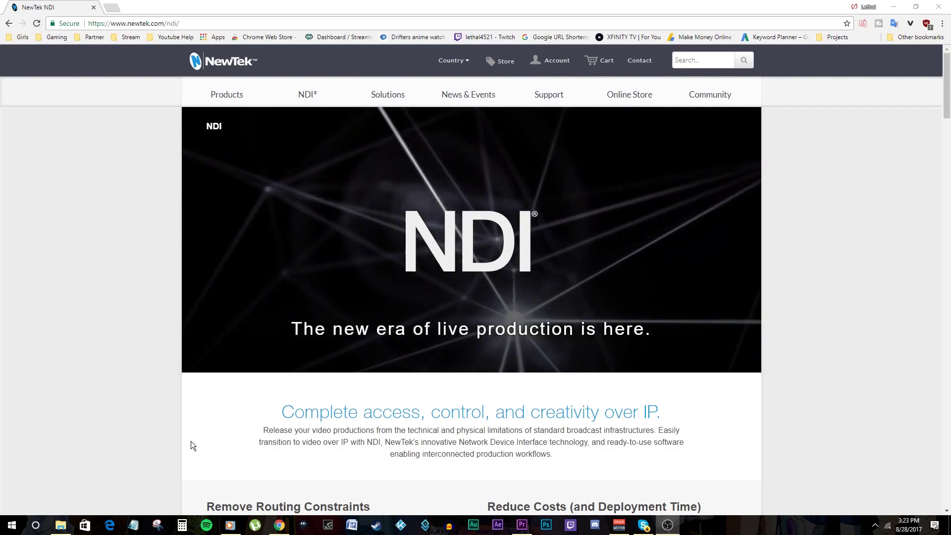
Step: Scroll through the newtek.com/ndi overview page to read about NDI
scroll(243, 413, down, 4)
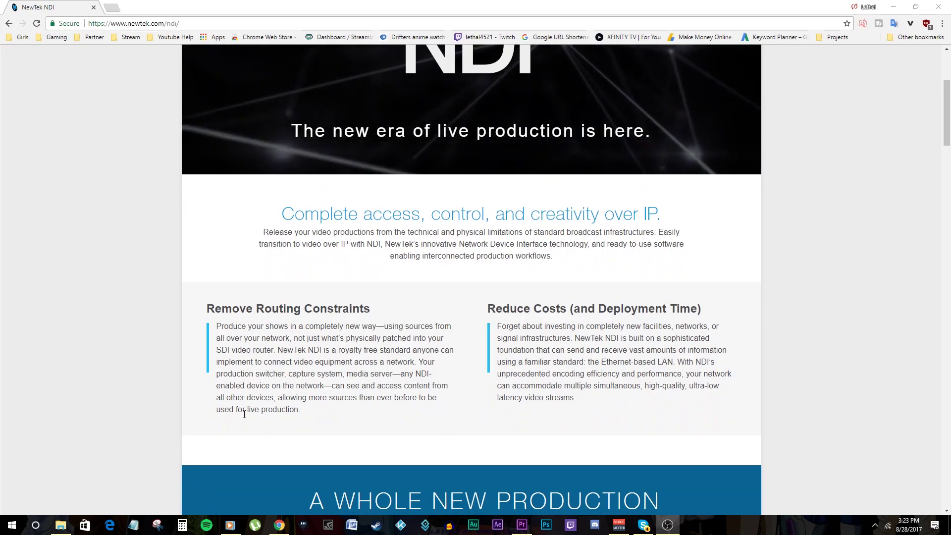
scroll(244, 414, down, 1)
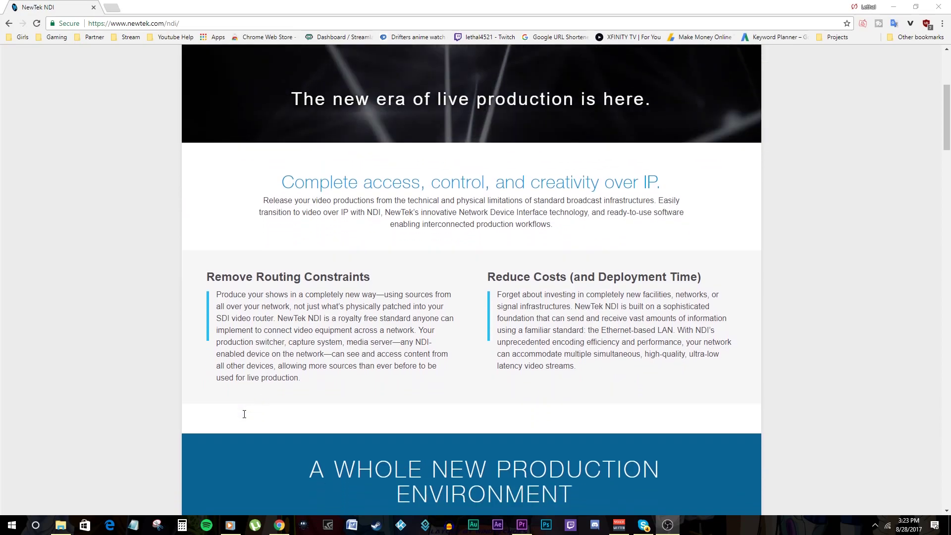
scroll(245, 414, down, 1)
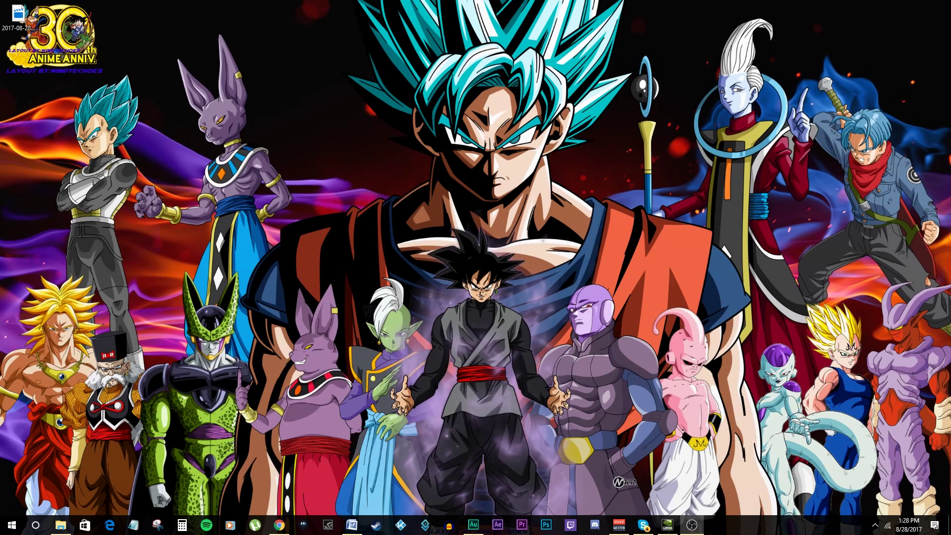
Step: Download obs-ndi-4.1.1-Windows-Installer.exe from the obs-ndi bookmark's GitHub release page
click(278, 526)
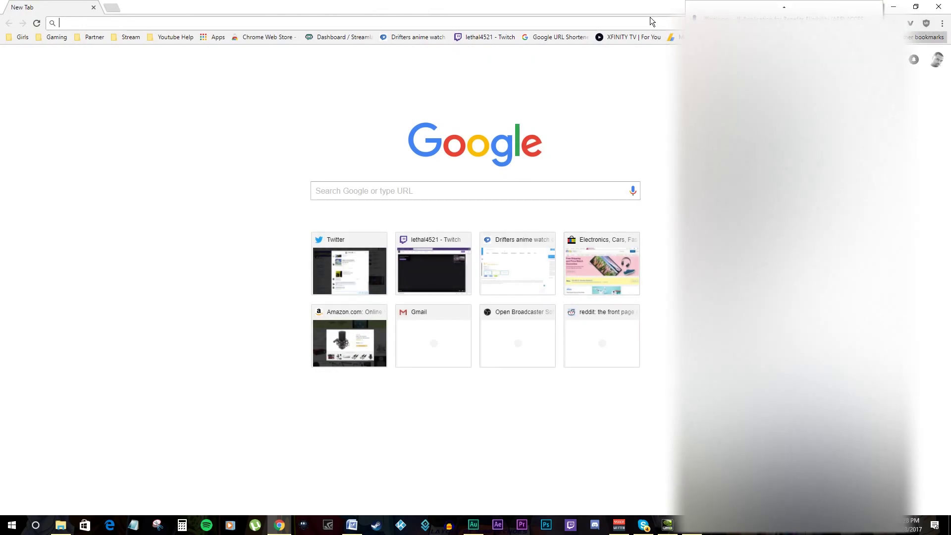
click(924, 37)
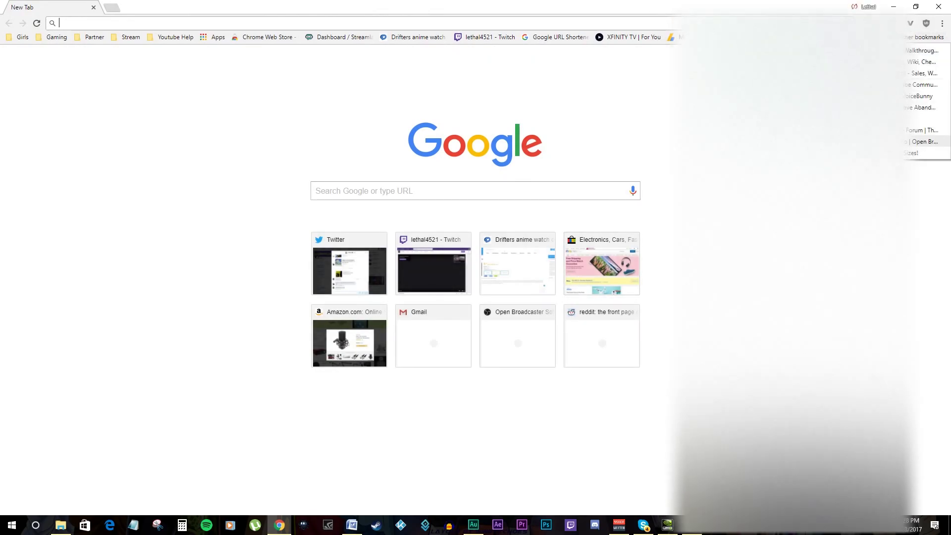
click(779, 141)
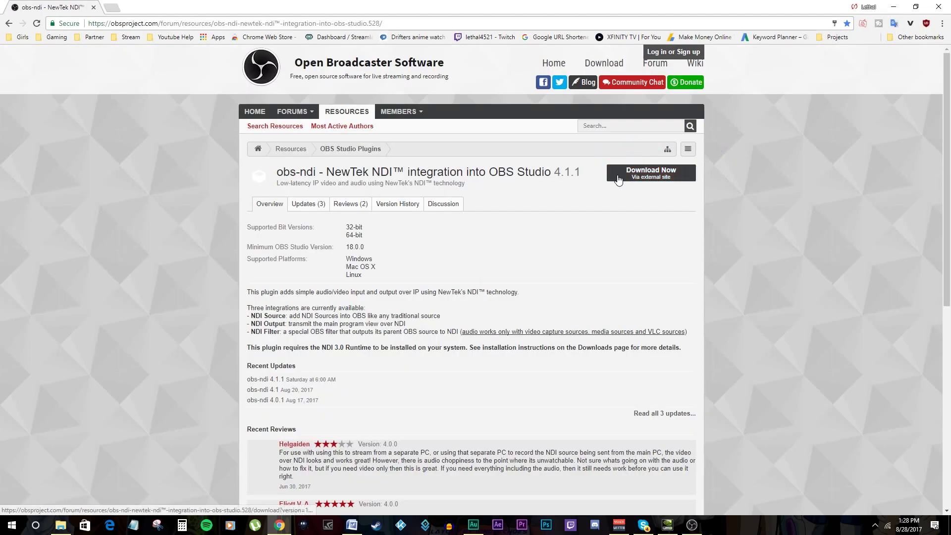
click(660, 178)
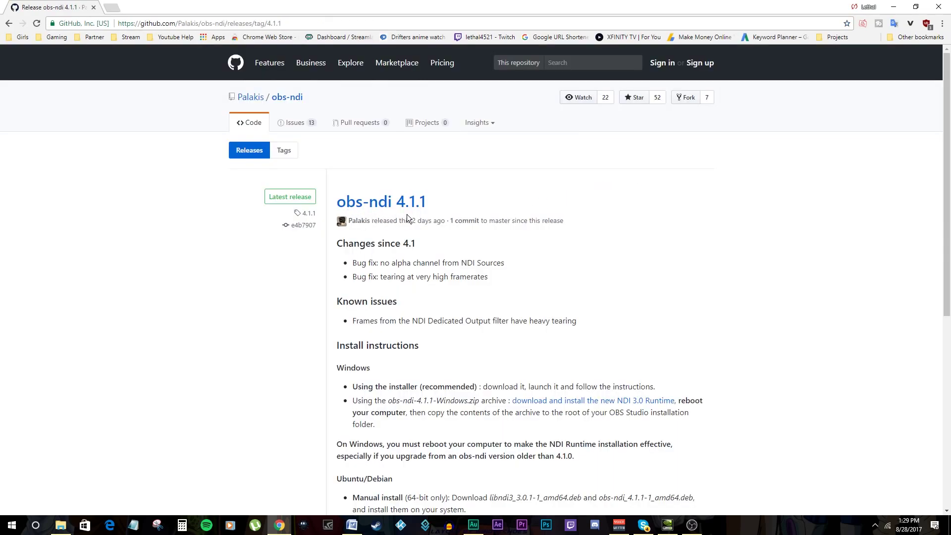
scroll(421, 221, down, 7)
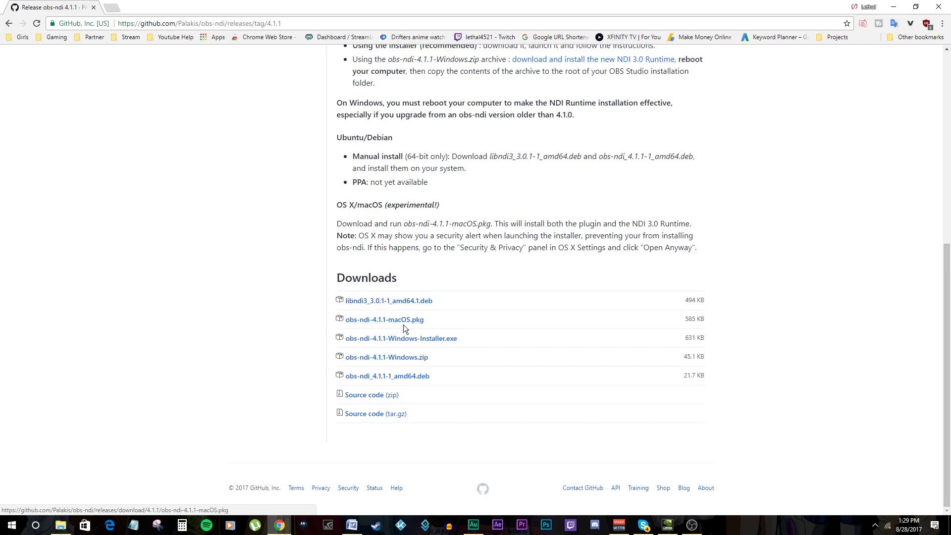
click(441, 342)
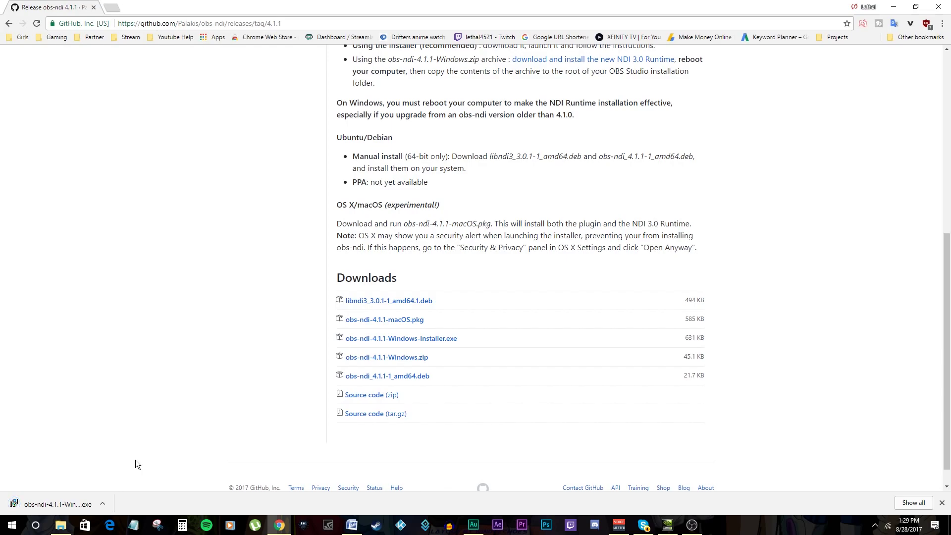
Step: Launch the obs-ndi 4.1.1 installer in English, quit it at the licence agreement, and minimize Chrome
click(87, 503)
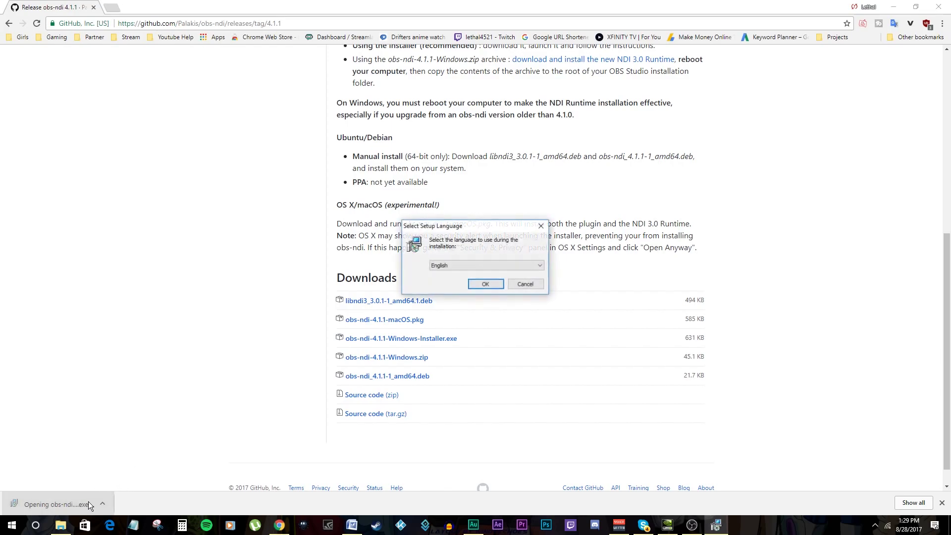
click(485, 285)
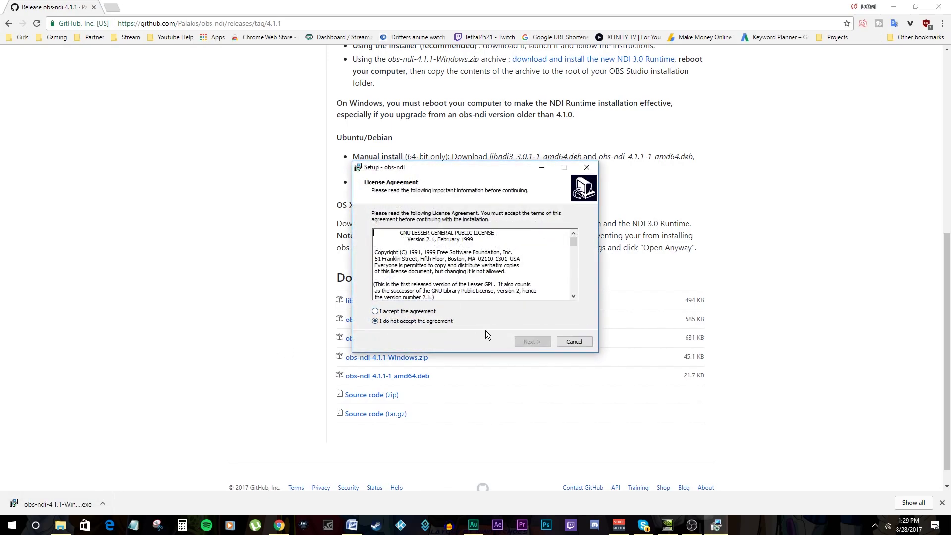
click(579, 344)
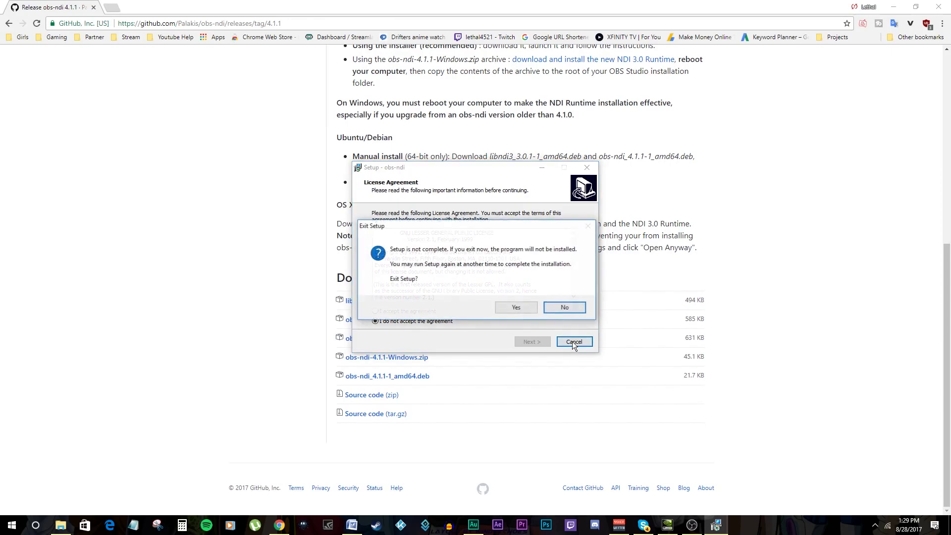
click(516, 307)
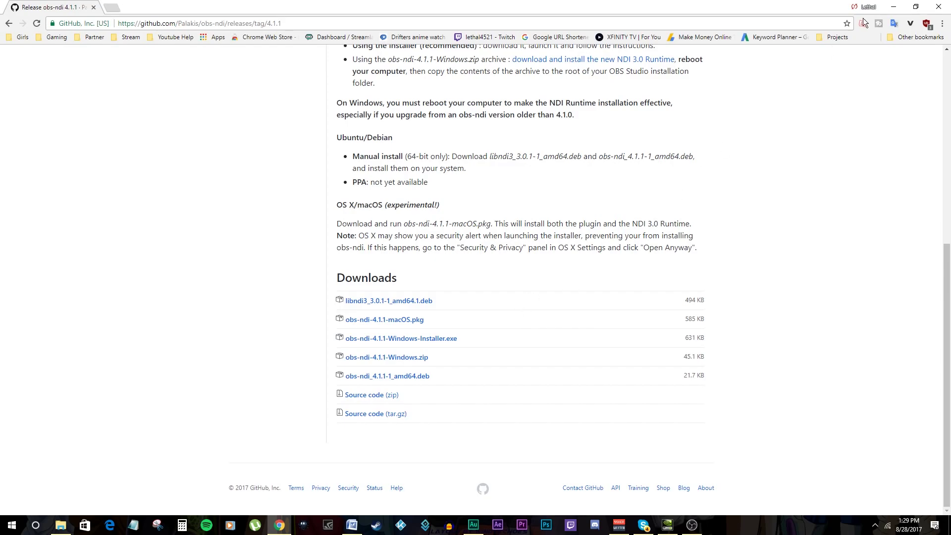
click(938, 7)
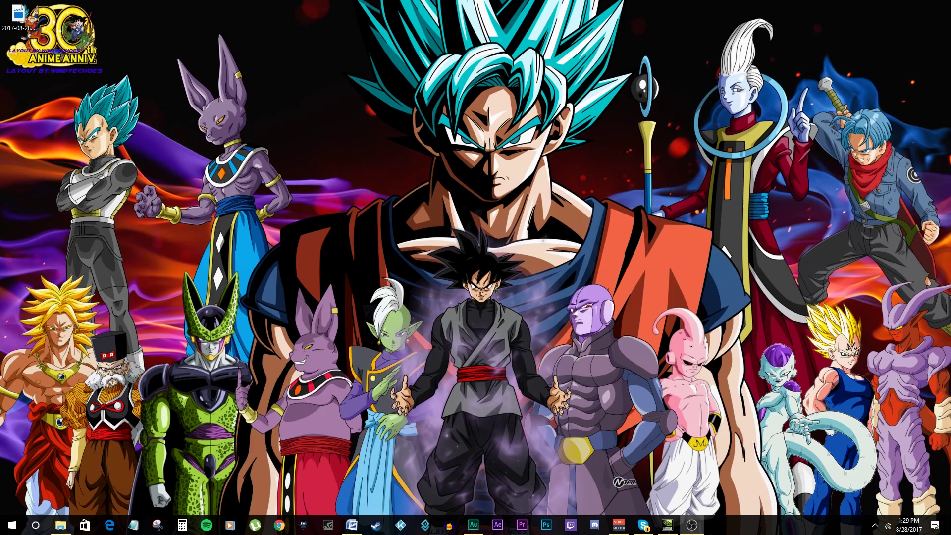
Step: Center the OBS window on screen and look over the Tools menu entries
drag(0, 168, 507, 151)
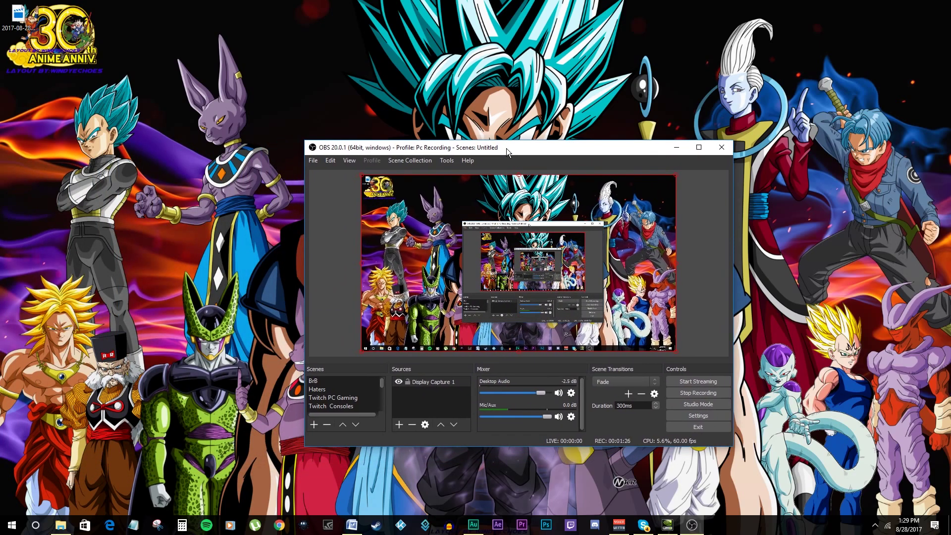
click(447, 161)
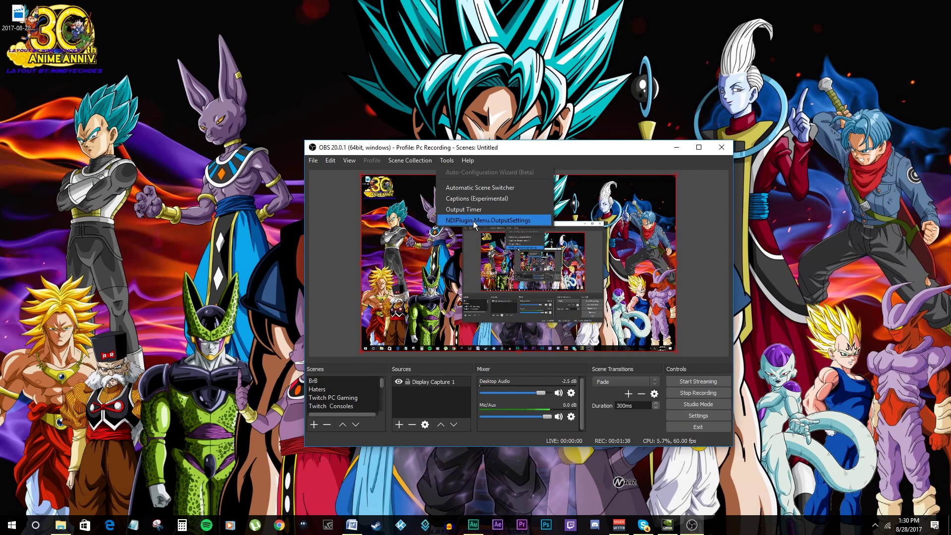
mouse_move(467, 160)
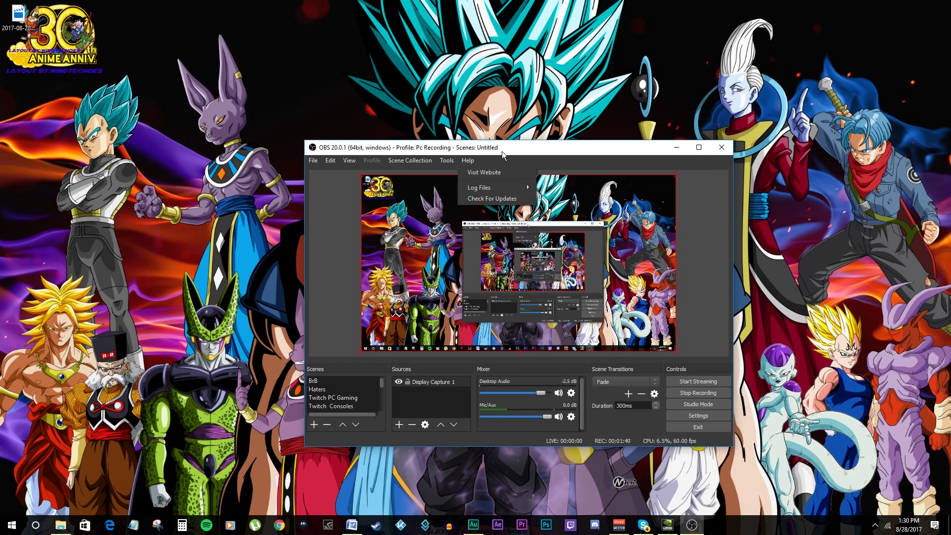
click(502, 152)
click(447, 160)
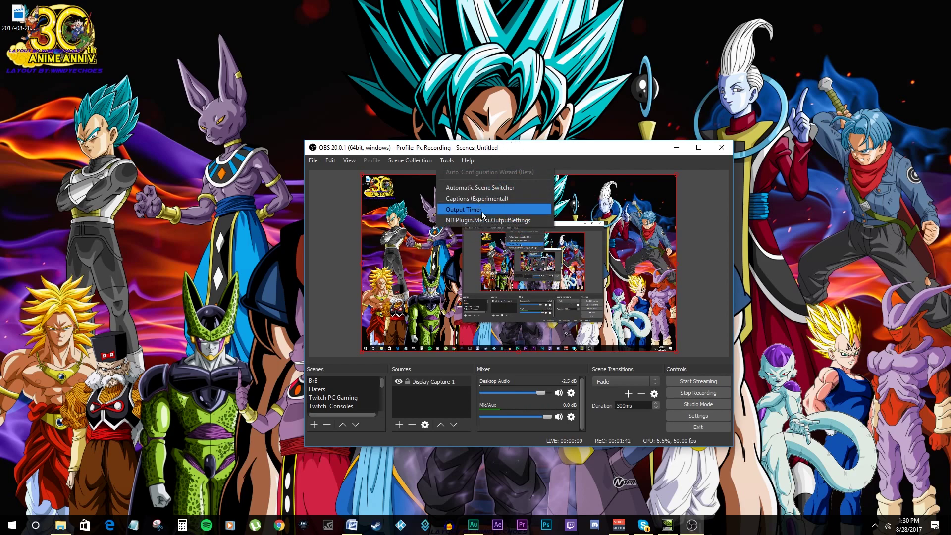
Step: Review the encoder settings on the Settings Output page, then return to the Tools menu
mouse_move(313, 163)
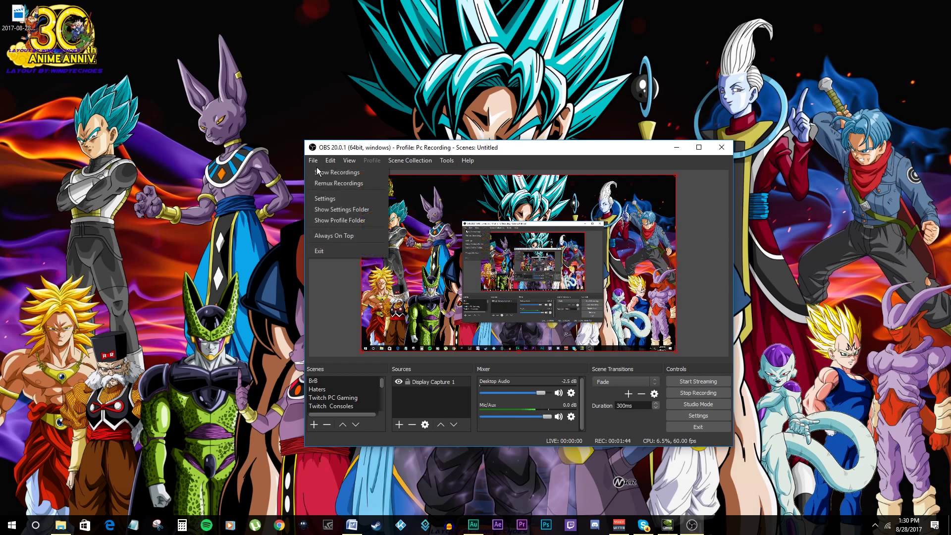
click(326, 198)
click(319, 185)
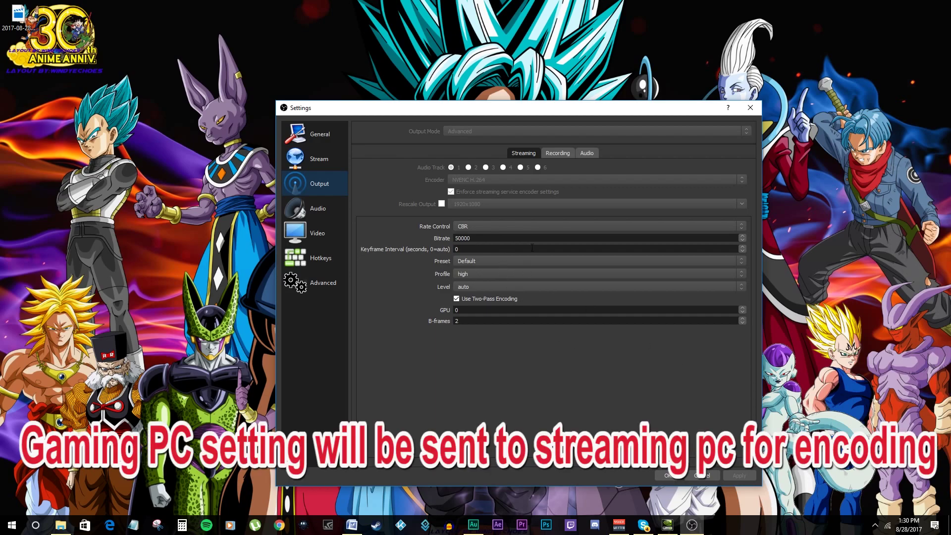
click(667, 476)
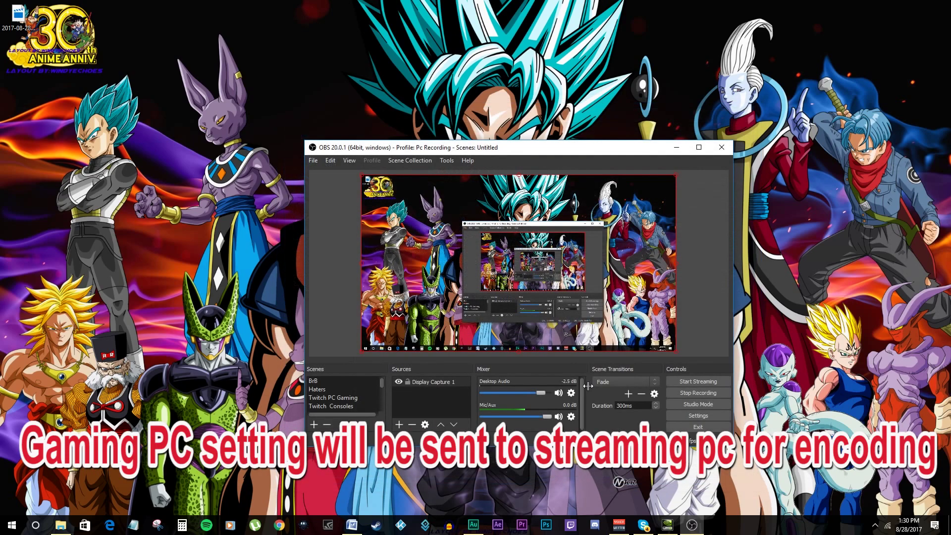
click(444, 161)
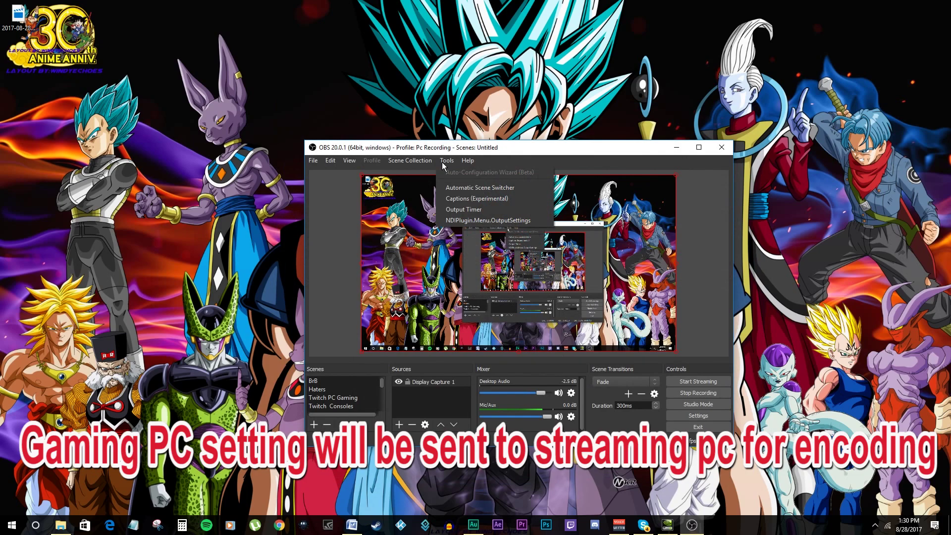
Step: Enable NDI output under the name 'small balls' on the gaming PC, then stop recording
click(464, 224)
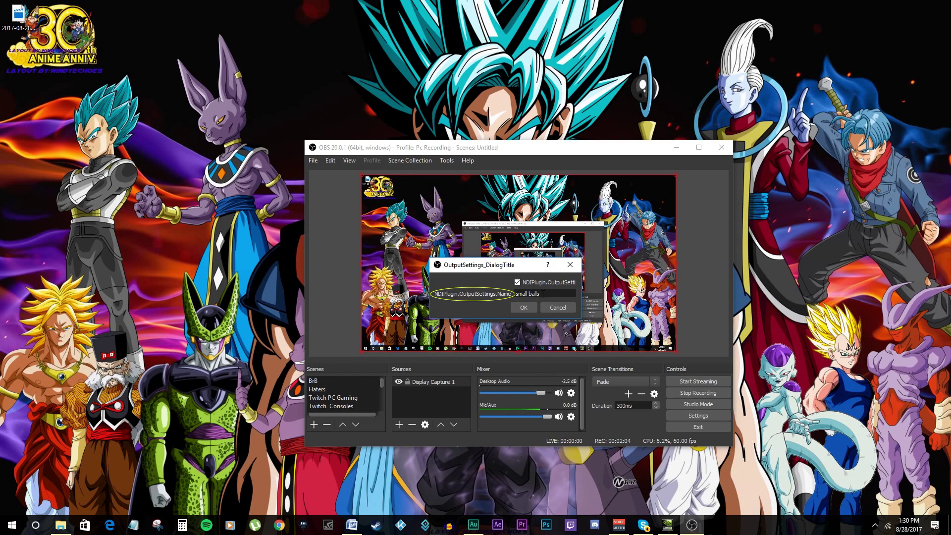
click(517, 282)
click(532, 309)
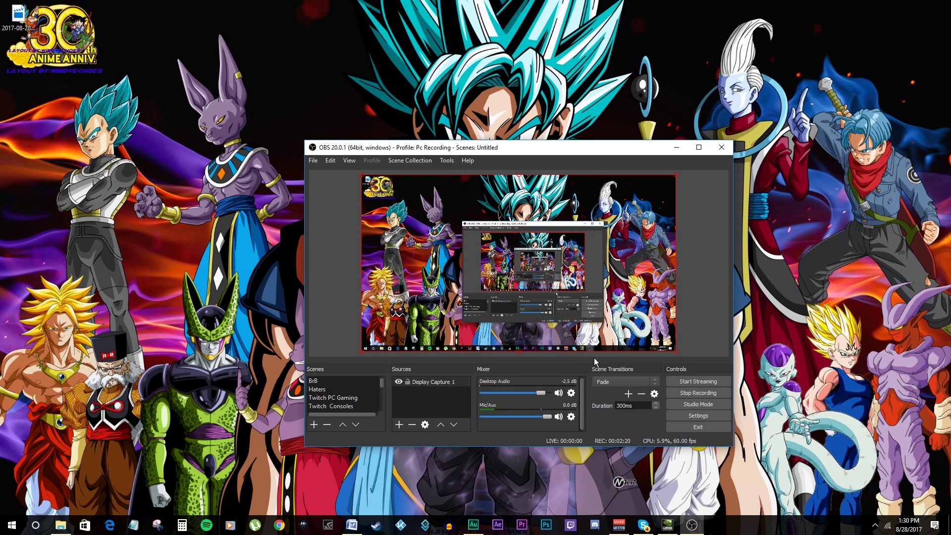
click(700, 393)
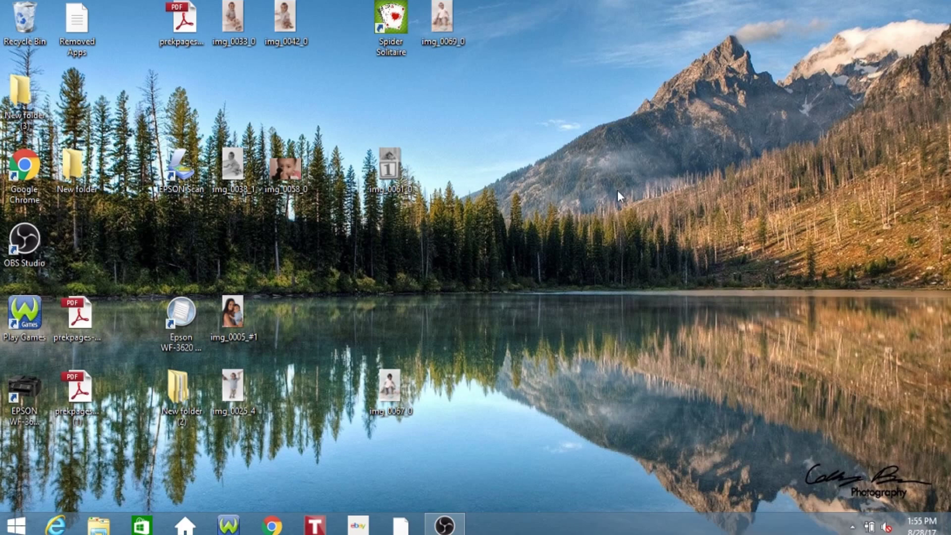
Step: Restore the streaming PC's OBS and confirm NDI Output settings with Enable NDI Output unchecked
click(438, 524)
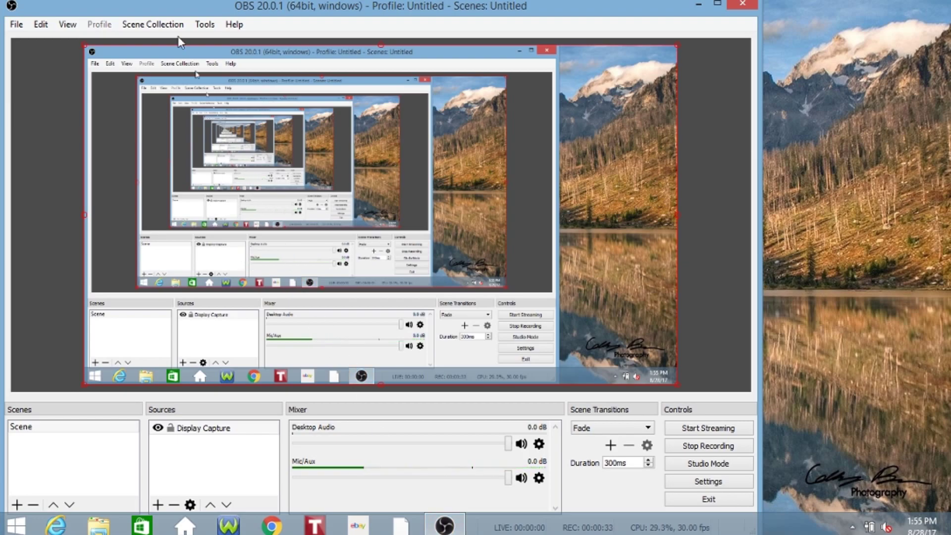
click(205, 24)
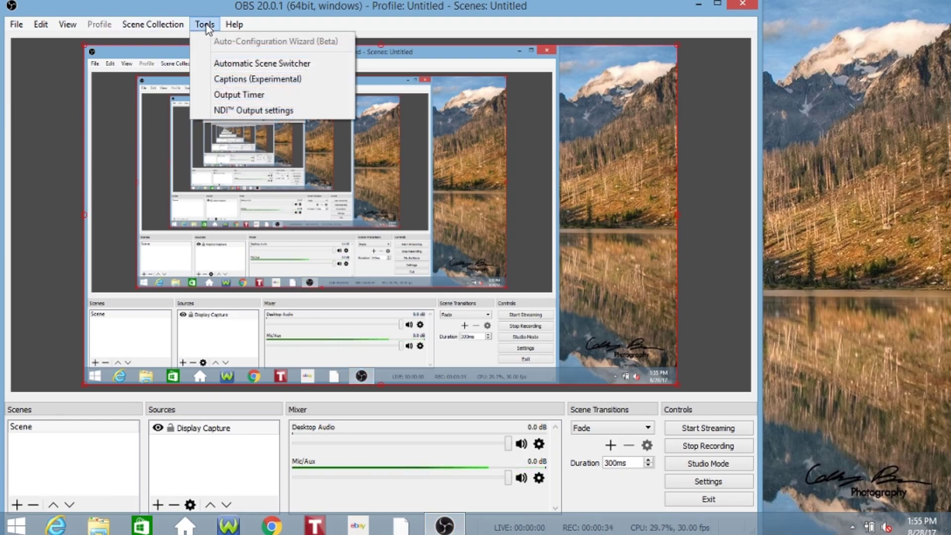
click(222, 110)
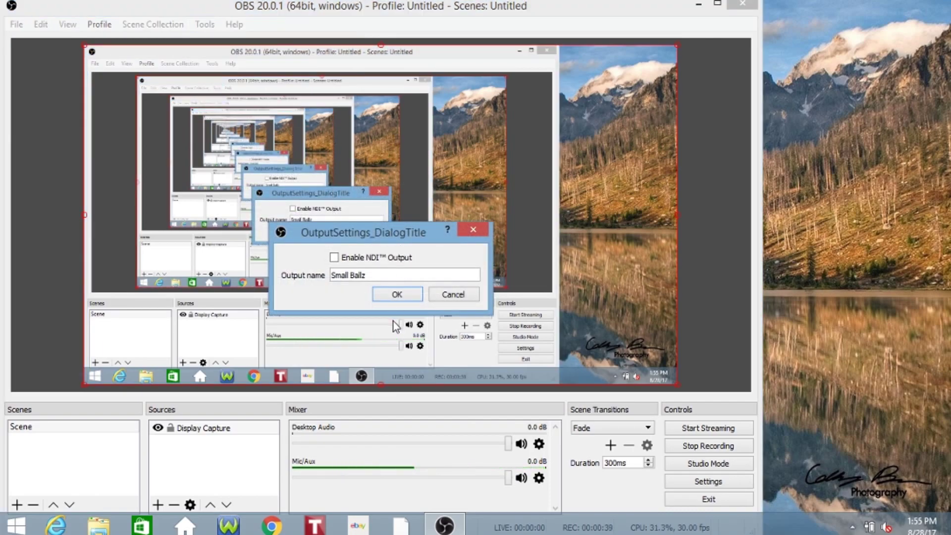
click(396, 294)
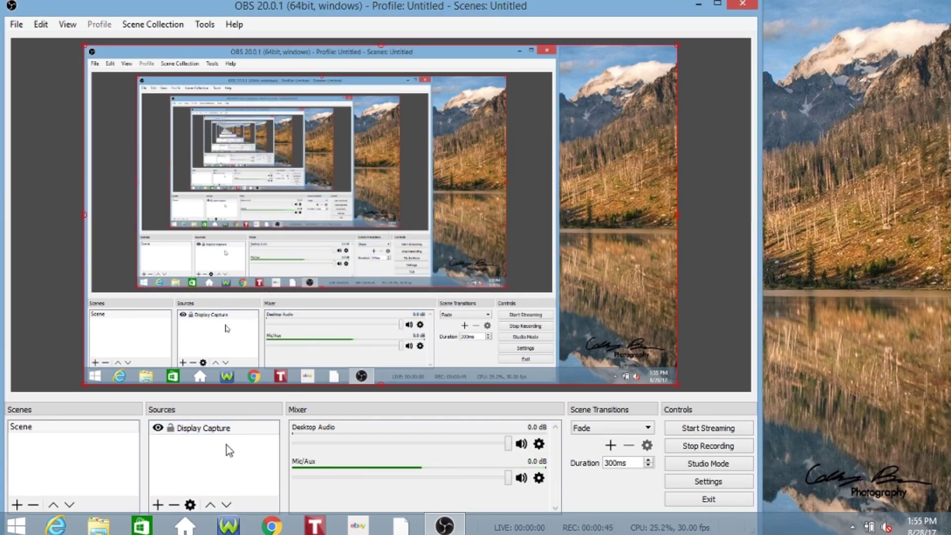
Step: Add an NDI Source with its default name that receives the gaming PC's 'small balls' feed
click(155, 505)
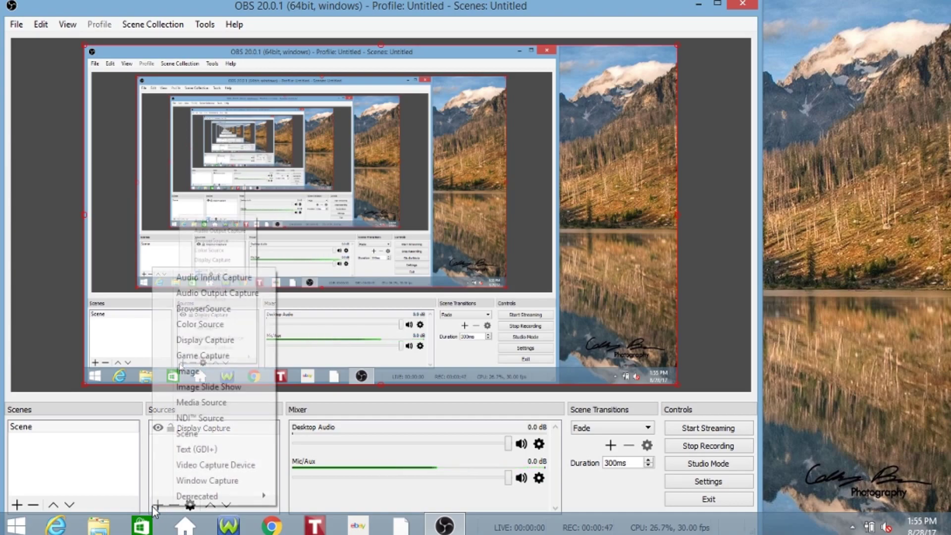
click(221, 420)
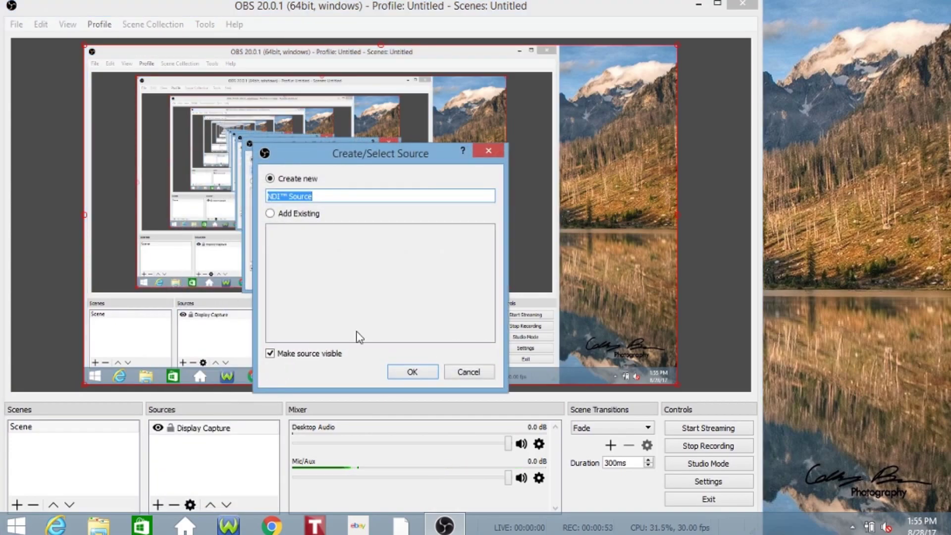
click(409, 372)
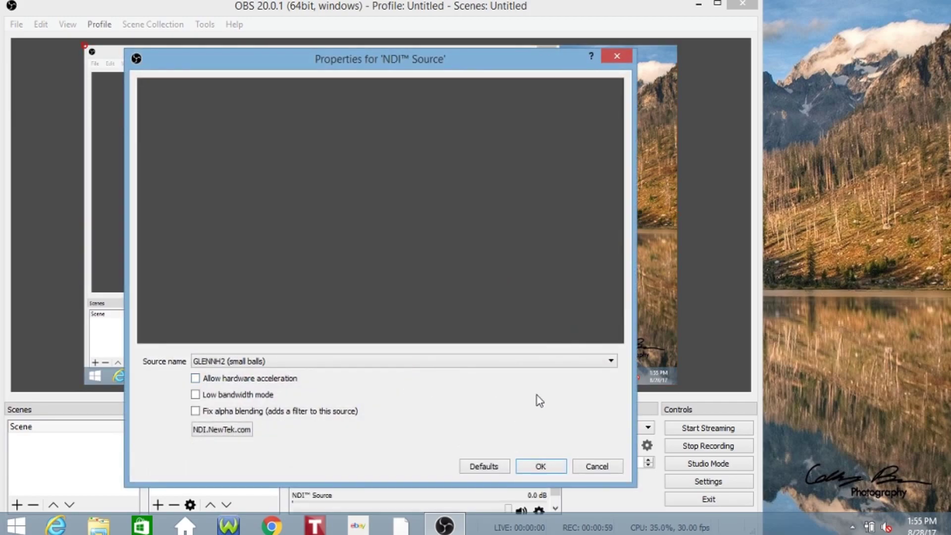
click(540, 465)
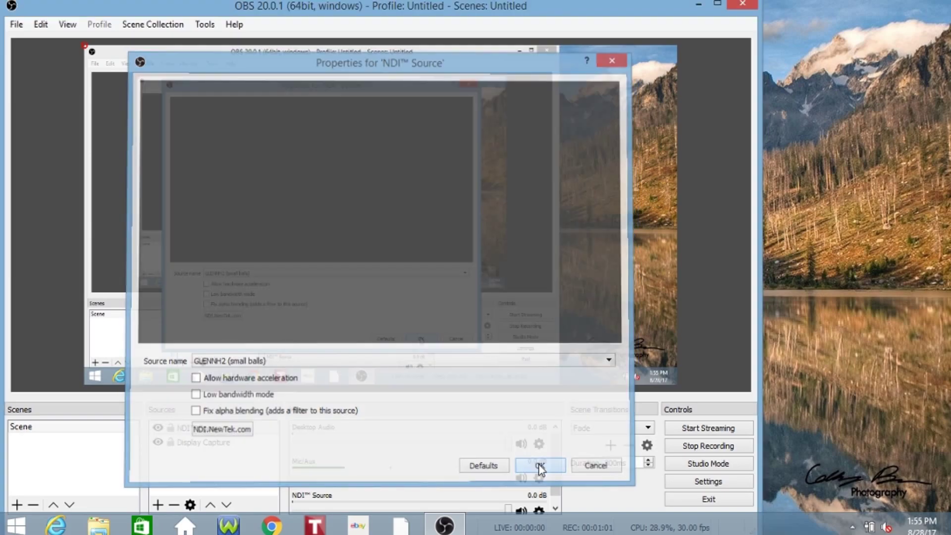